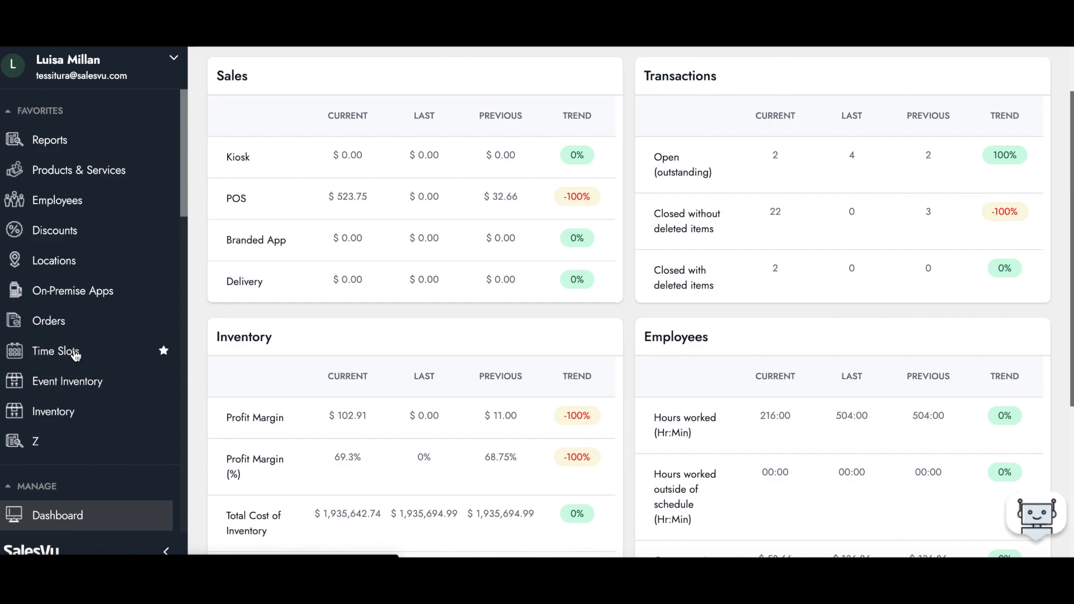
- Start a new time slot in Time Slots with the event type Pre-Order for Event
click(75, 353)
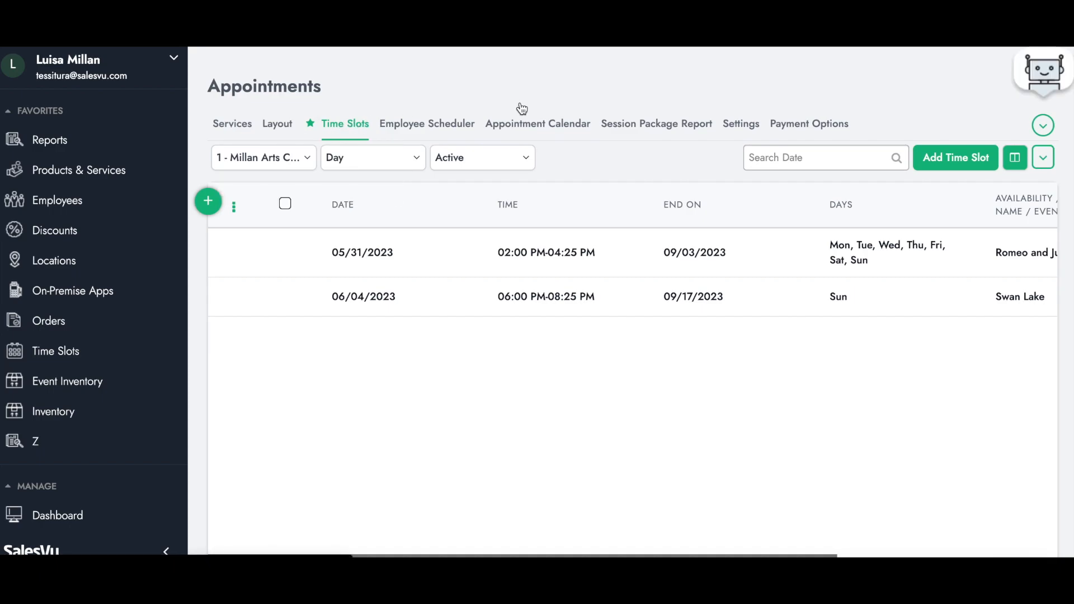
click(986, 156)
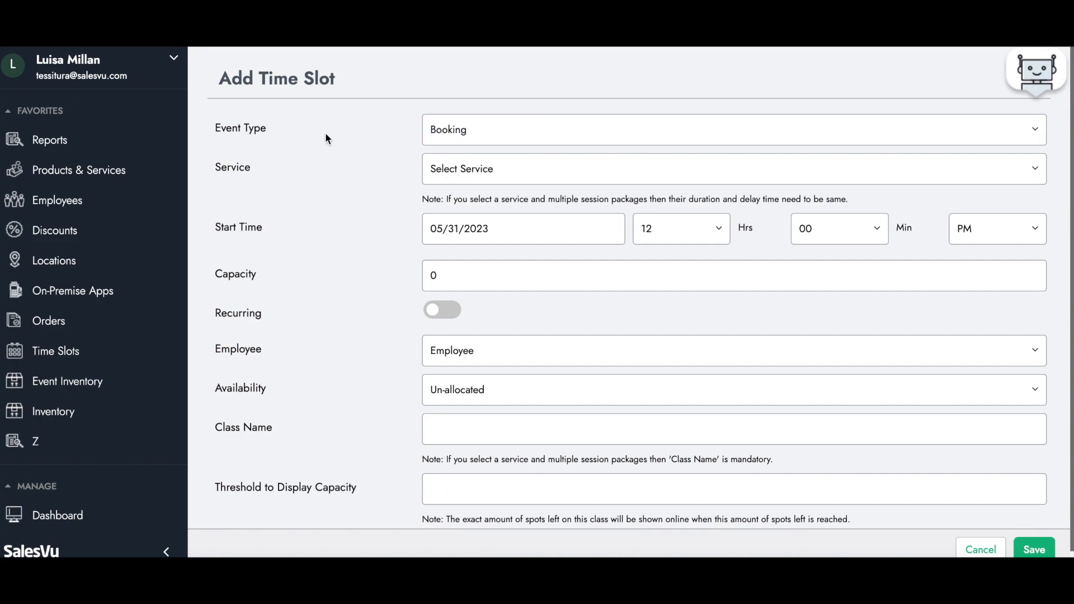
drag(267, 129, 213, 132)
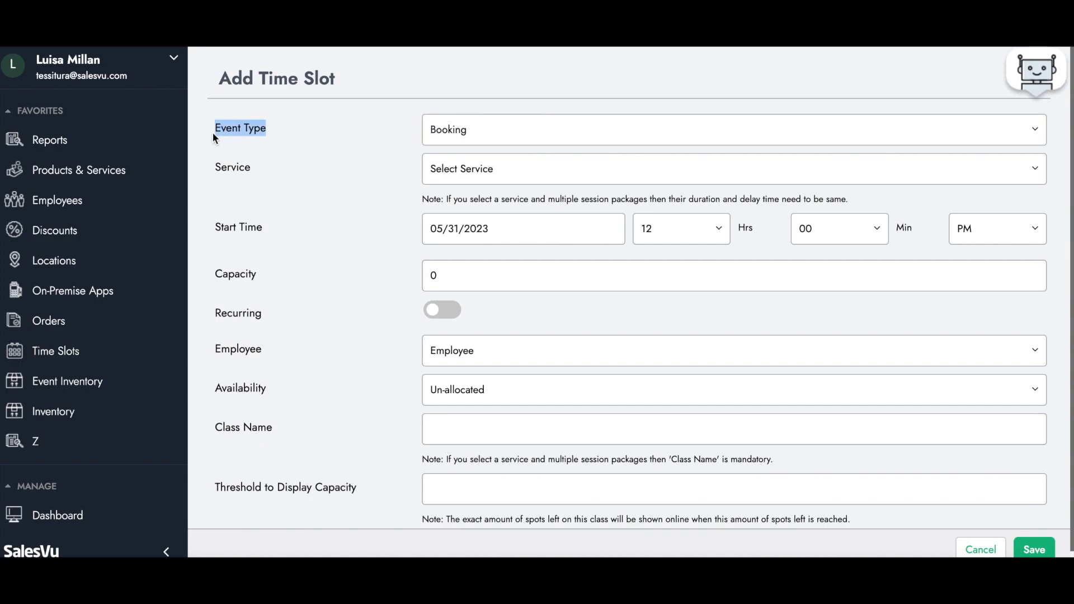
click(468, 130)
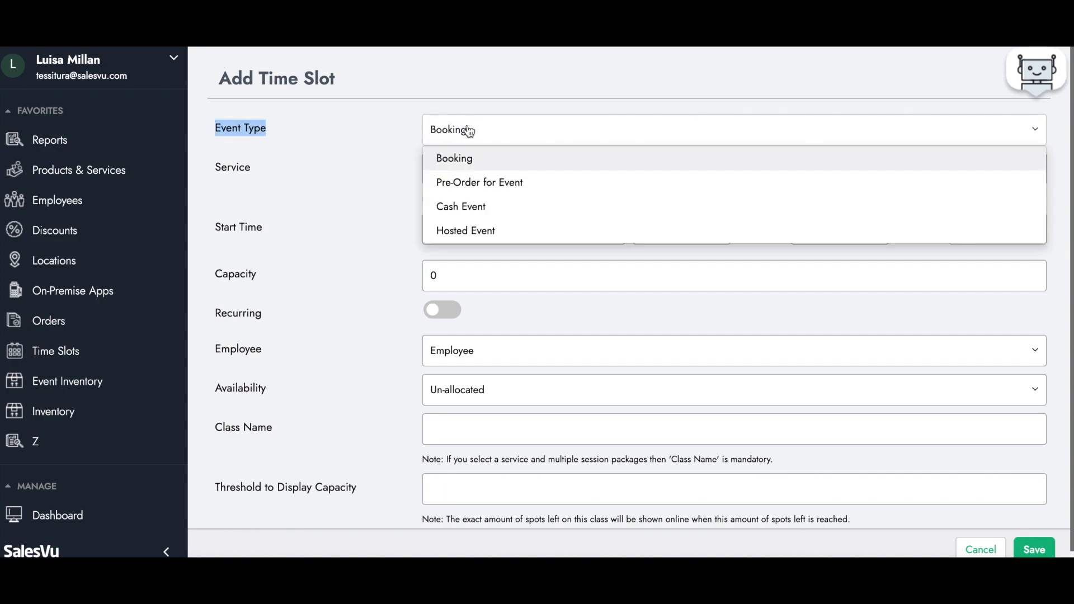
click(478, 184)
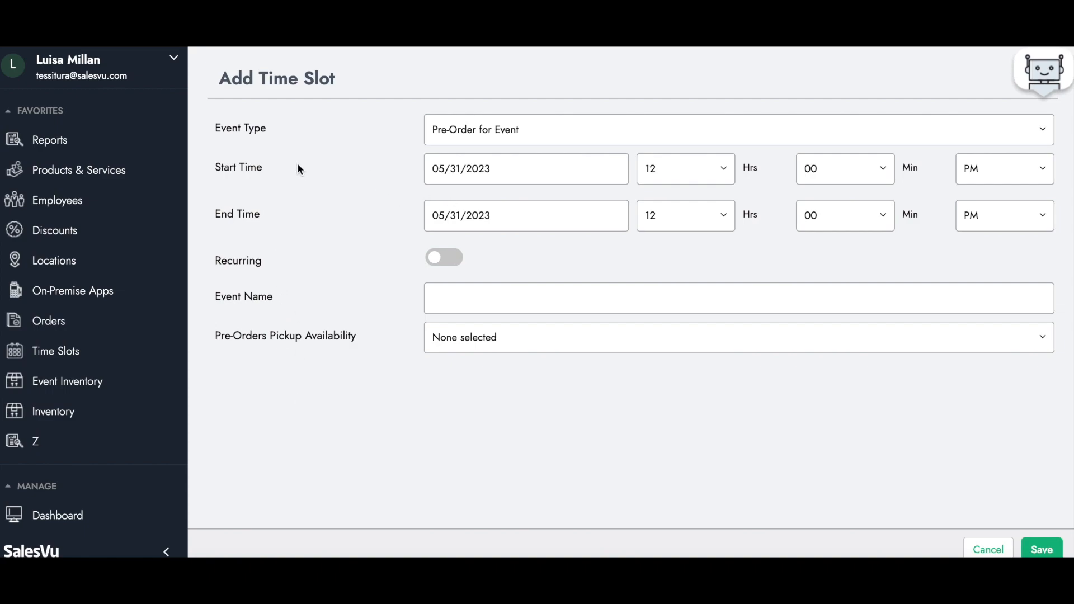
- Set the time slot's start time to 12:00 AM and name the event Taylor Swift
click(963, 178)
click(983, 206)
click(442, 258)
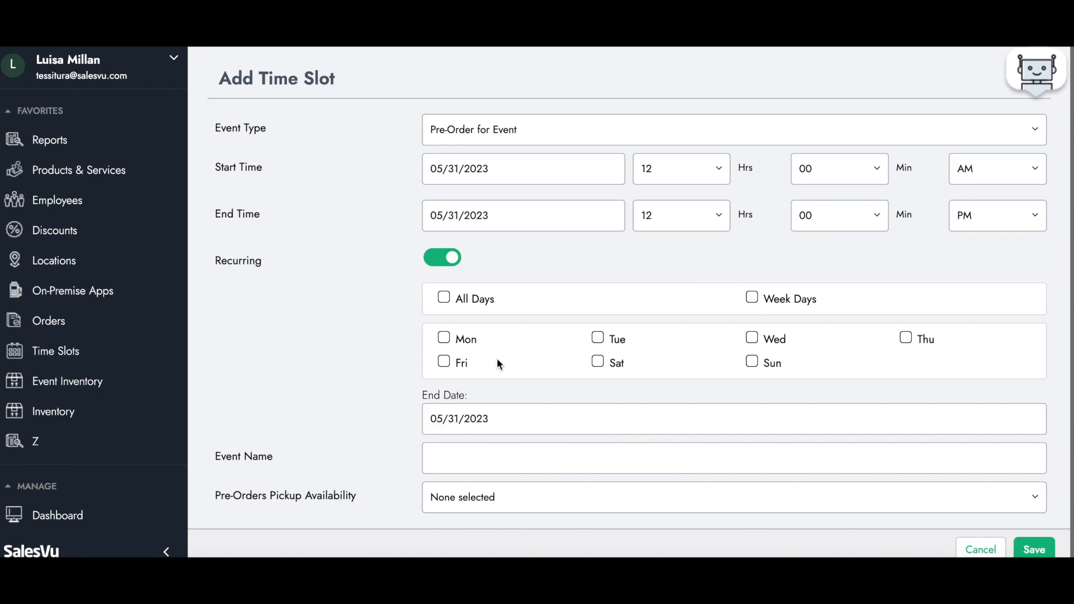
click(441, 258)
click(453, 307)
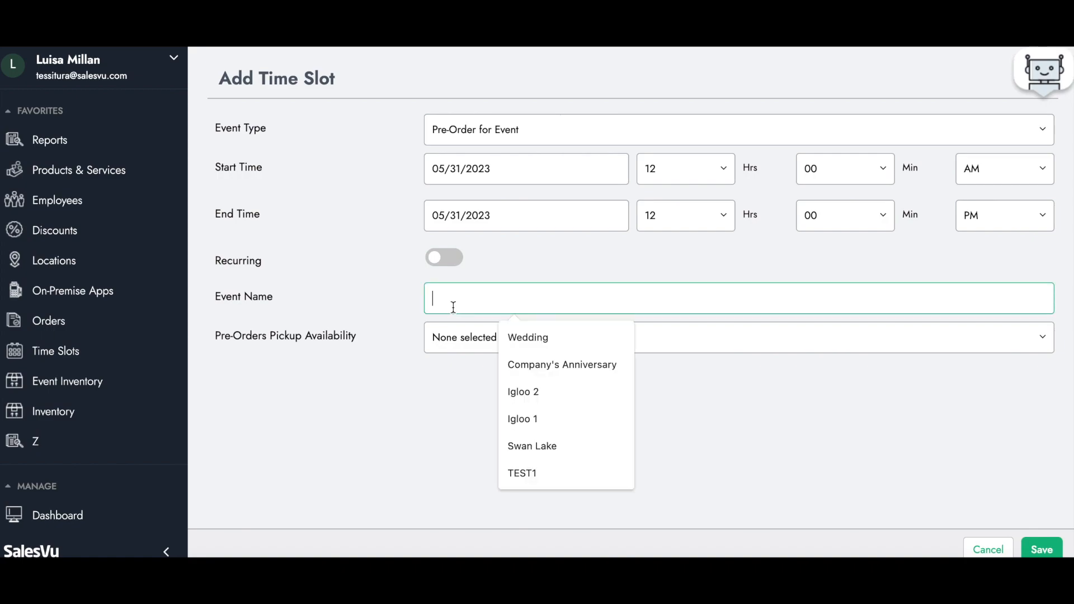
text(Tay)
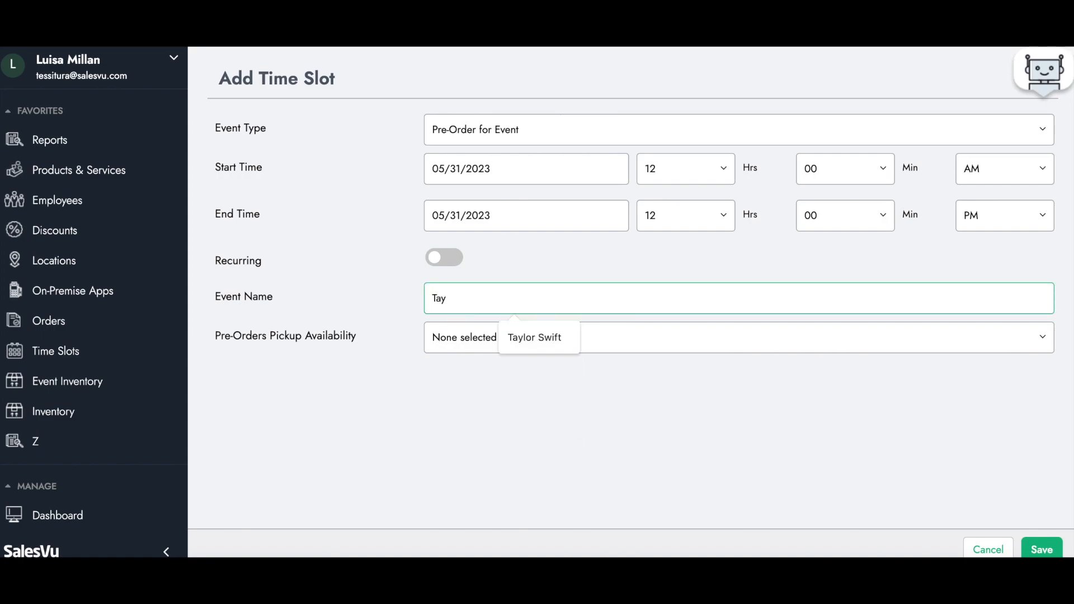
click(515, 337)
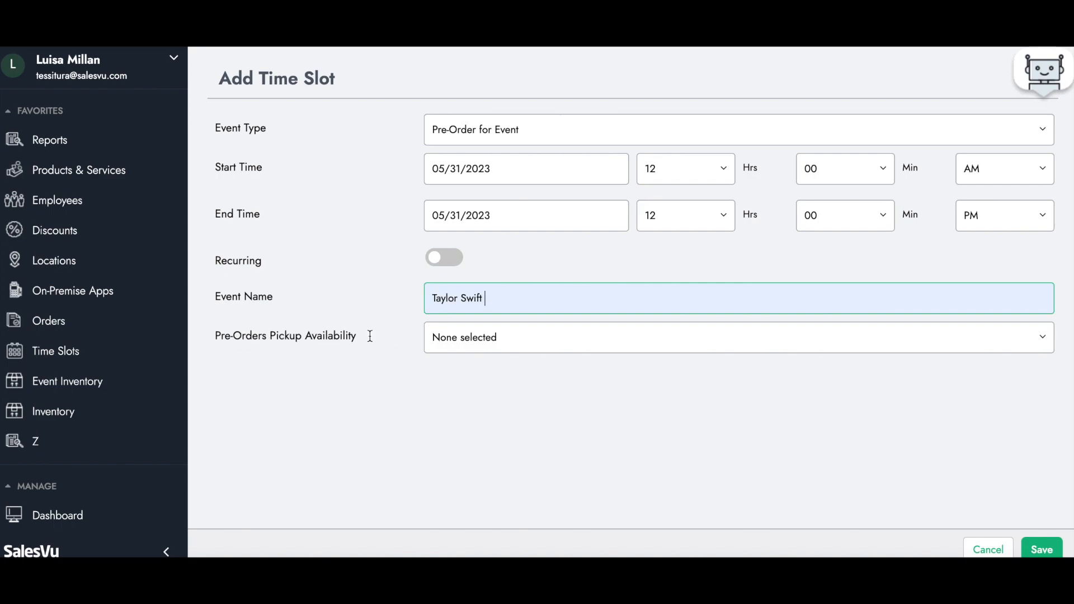
- Make pre-order pickup available at Pre-Event, Intermission and Post-Event, and save the time slot
click(475, 348)
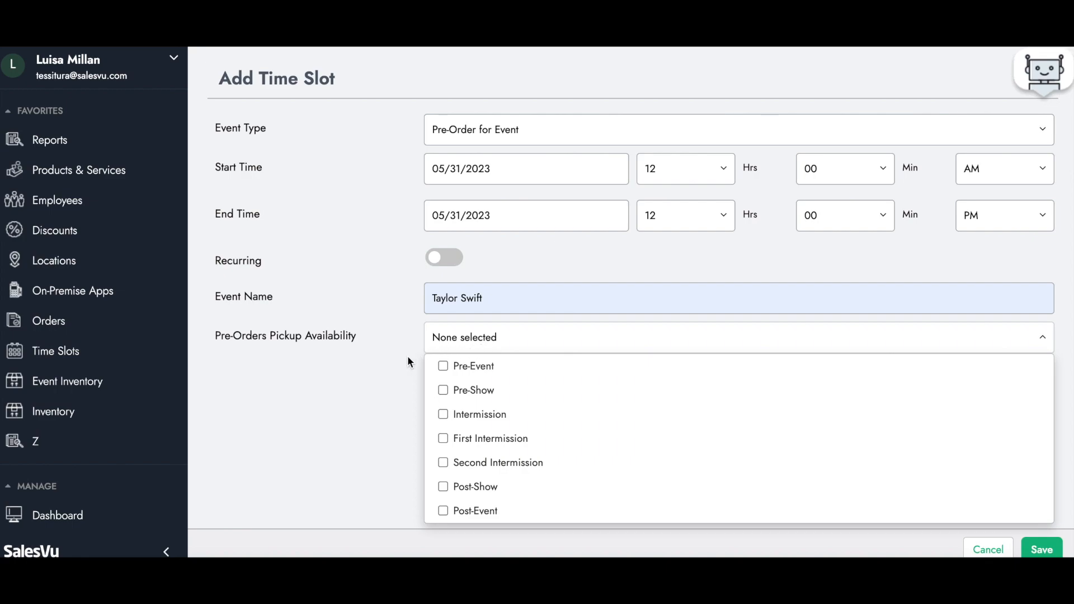
click(443, 367)
click(443, 415)
click(442, 511)
click(399, 368)
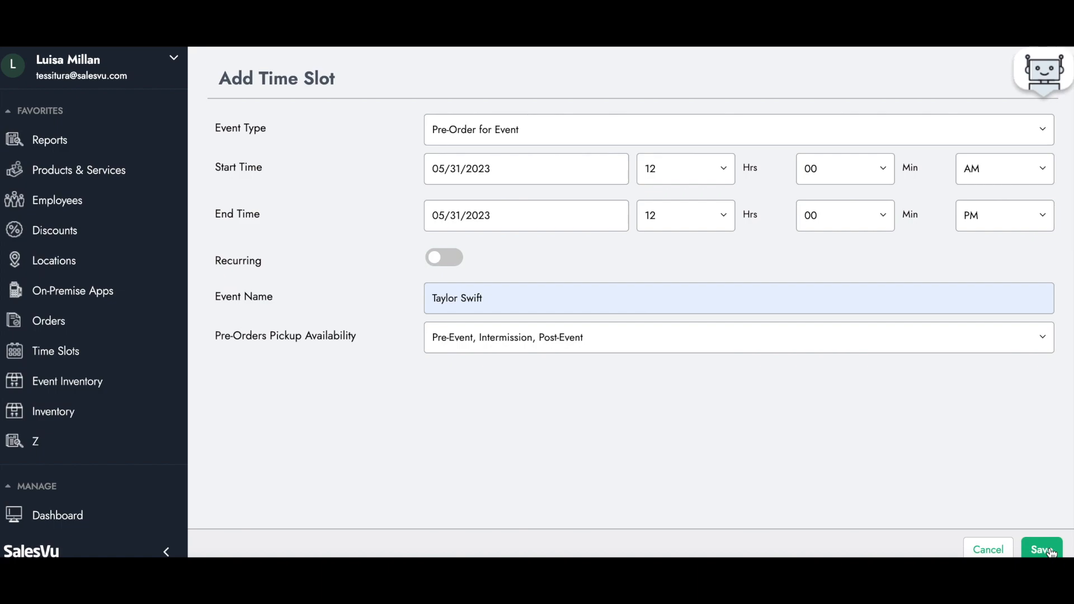
click(1043, 549)
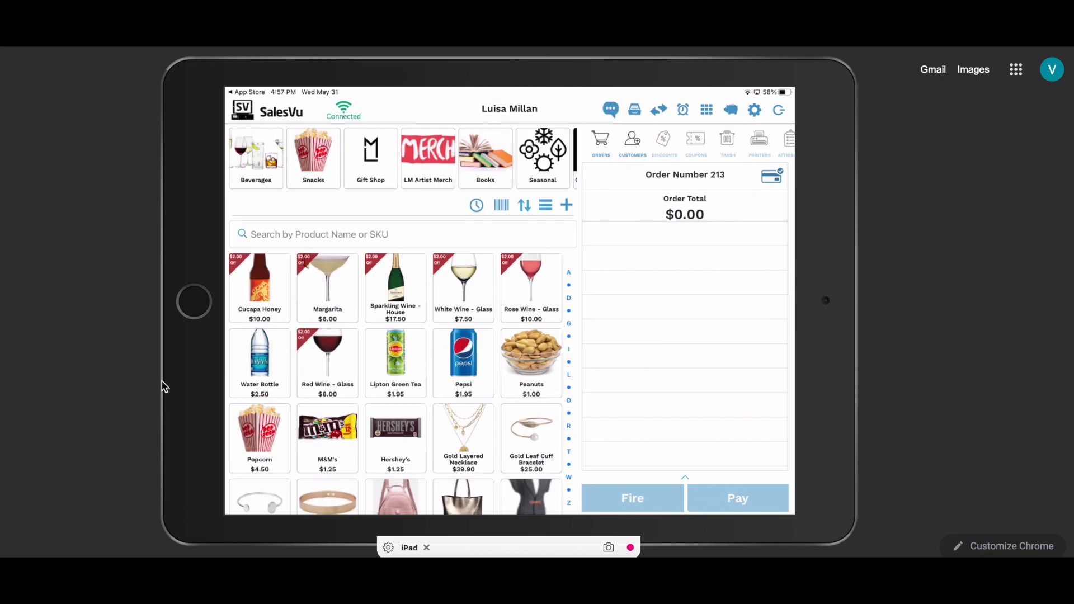
- In the SalesVu iPad app, sync with SalesVu.com including category and product images, and switch to Event Mode
click(753, 108)
click(680, 221)
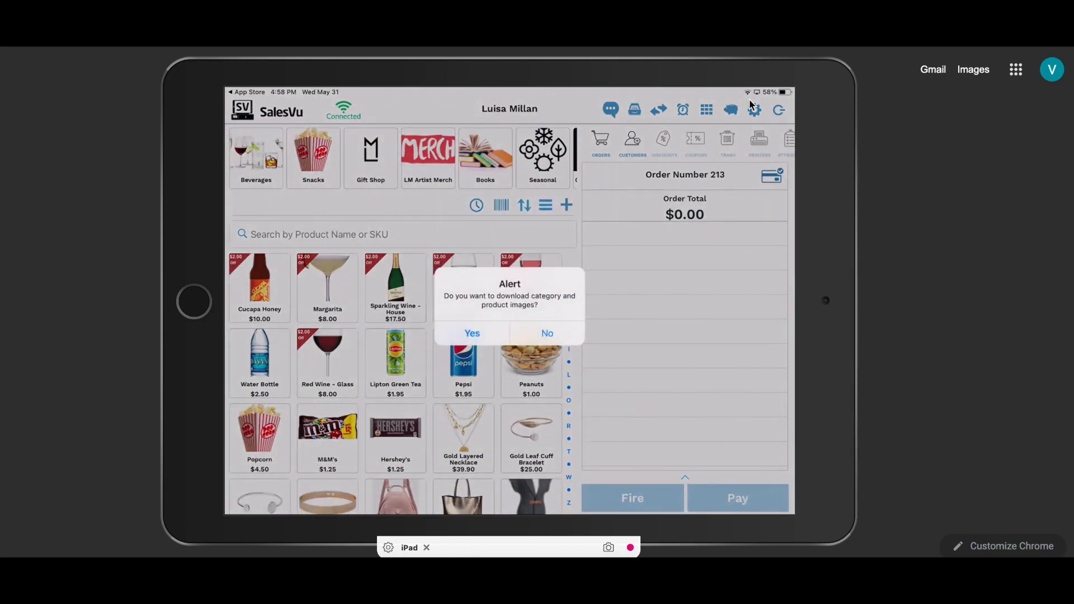
click(472, 333)
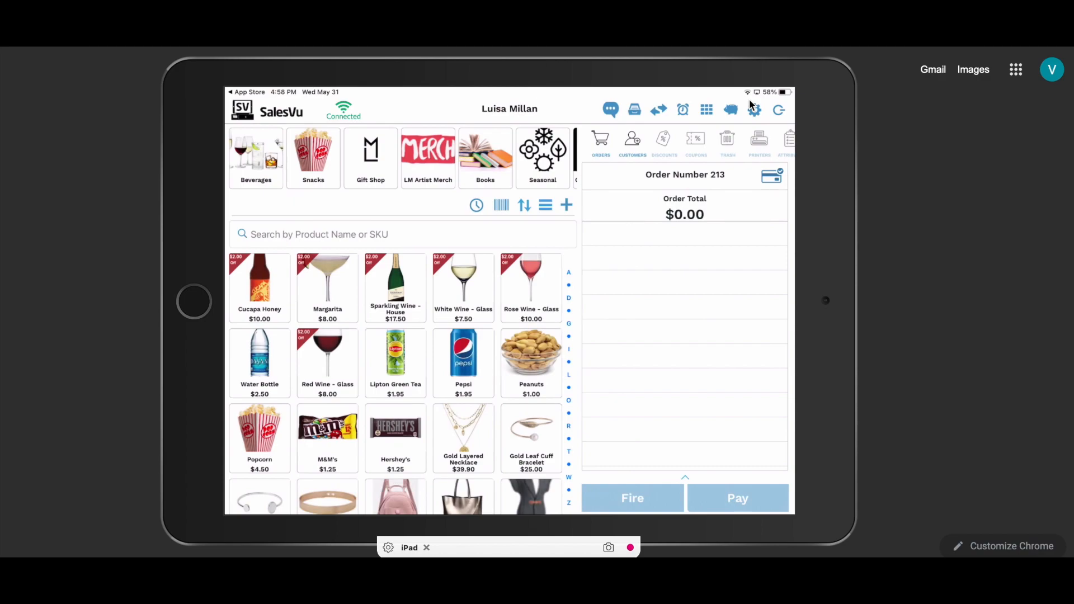
click(752, 106)
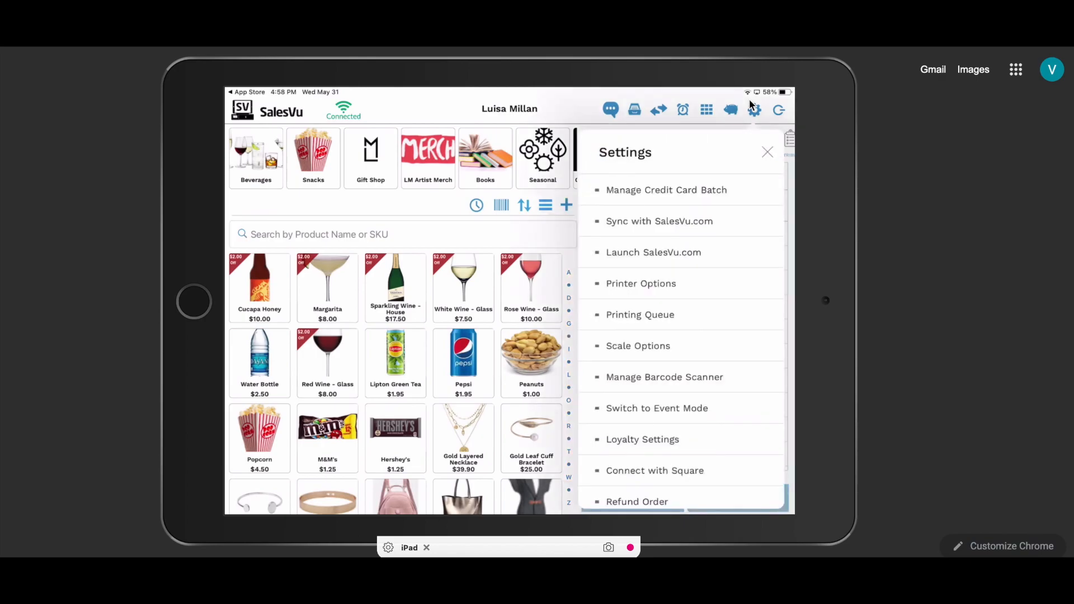
click(660, 422)
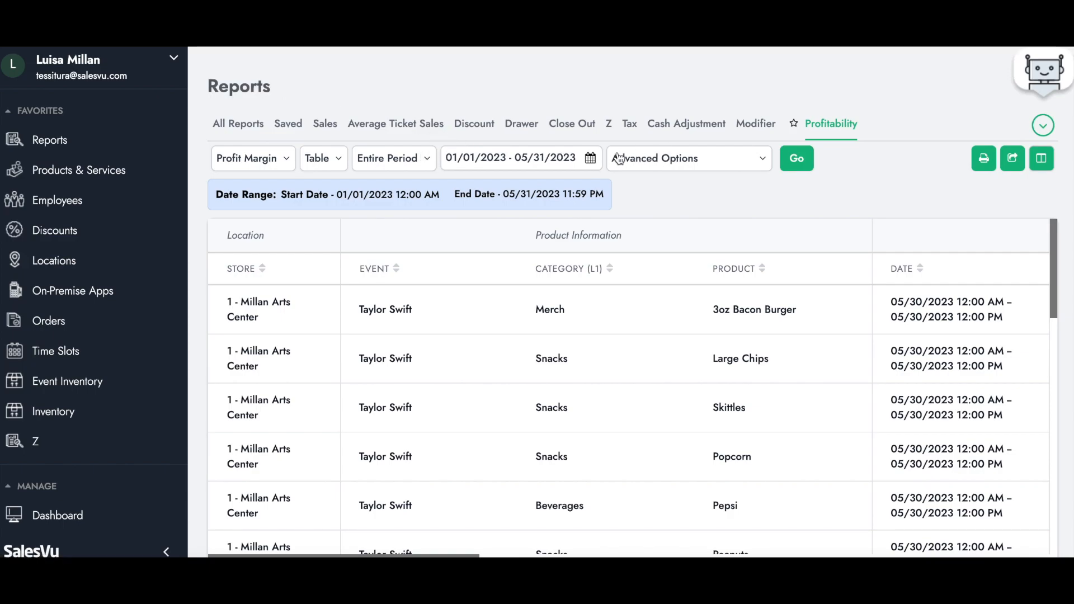
- Review the Profit Margin report's advanced options for product selection and the breakdown by events
click(680, 164)
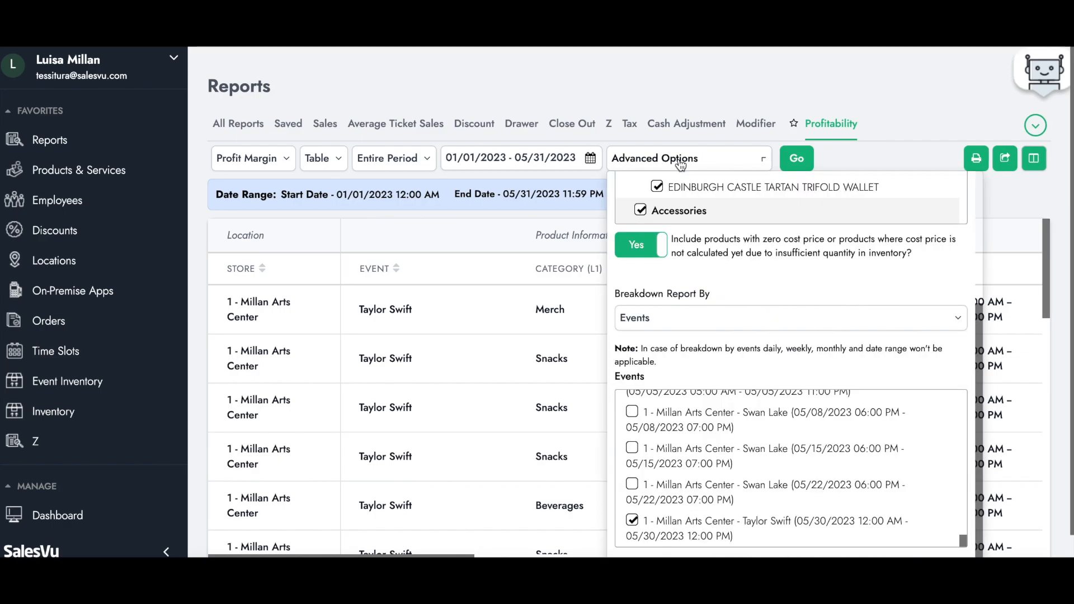
scroll(694, 263, up, 3)
click(663, 218)
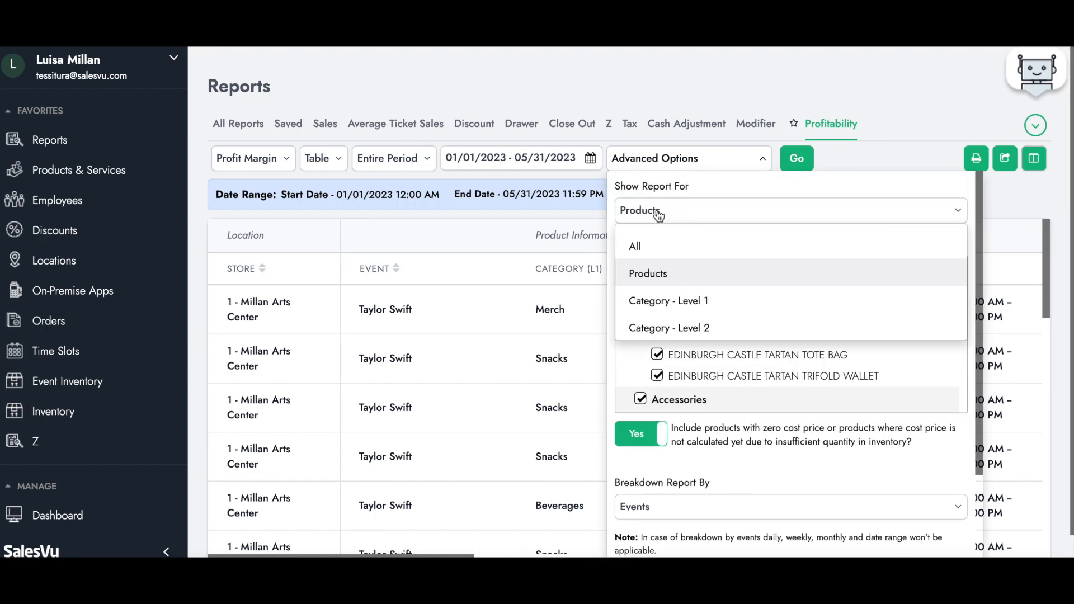
click(666, 221)
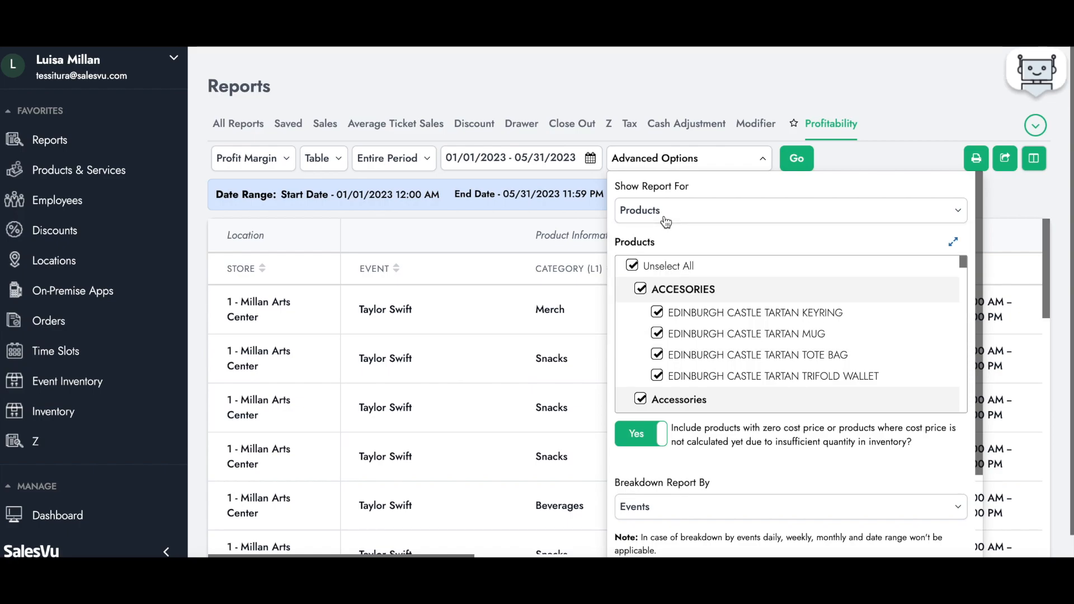
scroll(683, 313, down, 5)
scroll(702, 441, down, 4)
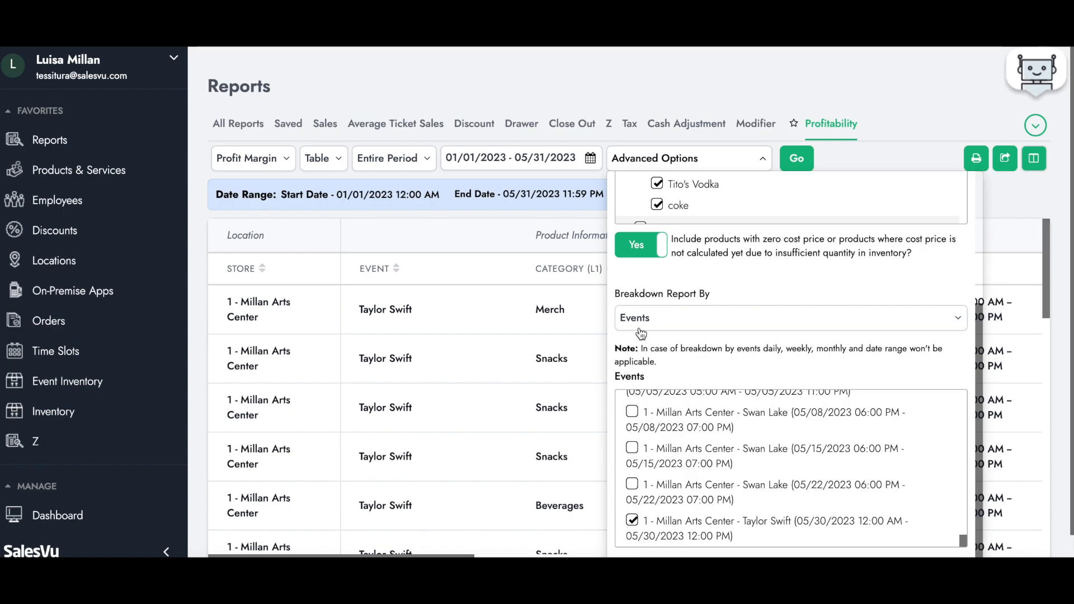
click(1027, 206)
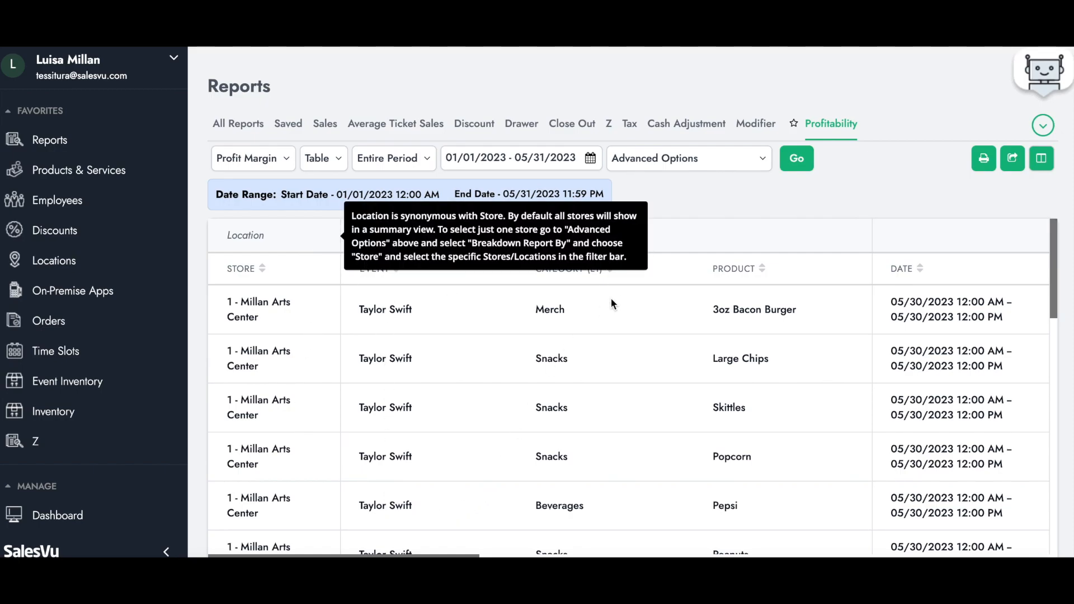
- Examine the profitability, sales performance, tax and cost columns of the event's Profit Margin report
scroll(805, 392, right, 3)
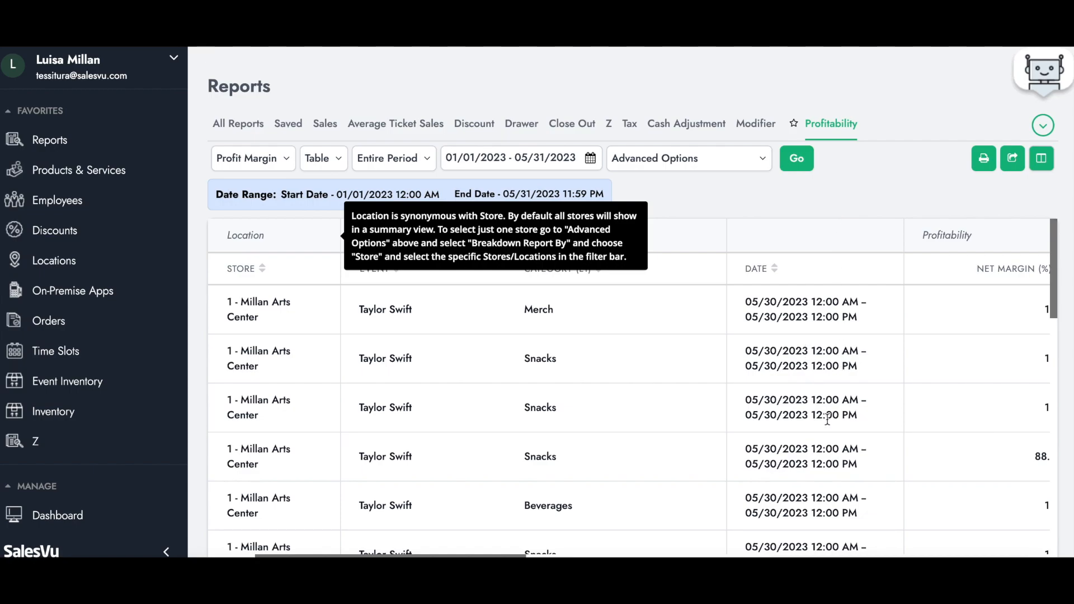
scroll(839, 451, right, 2)
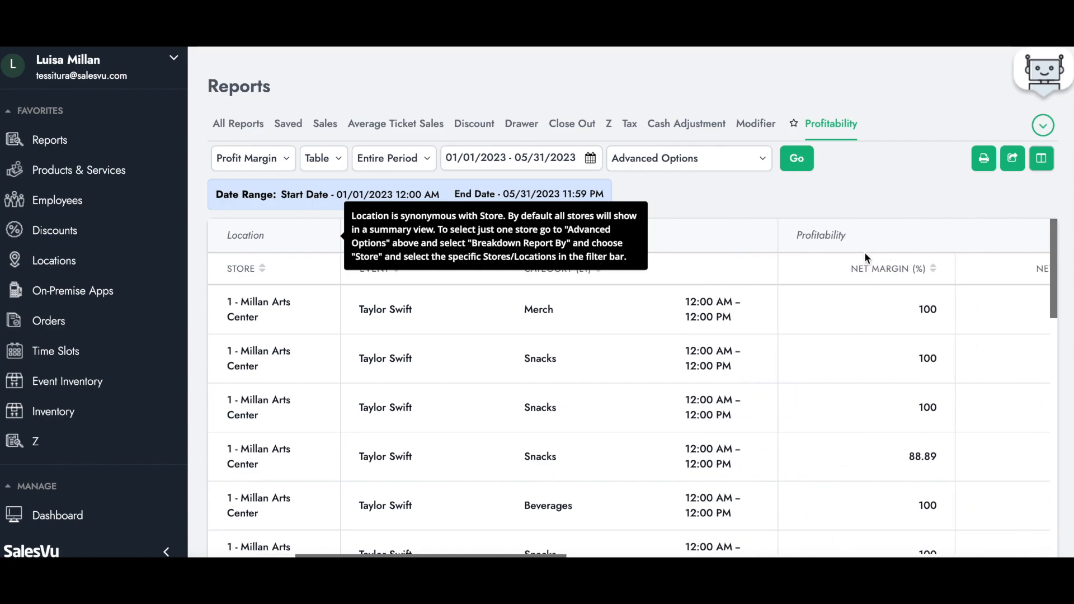
scroll(898, 340, right, 2)
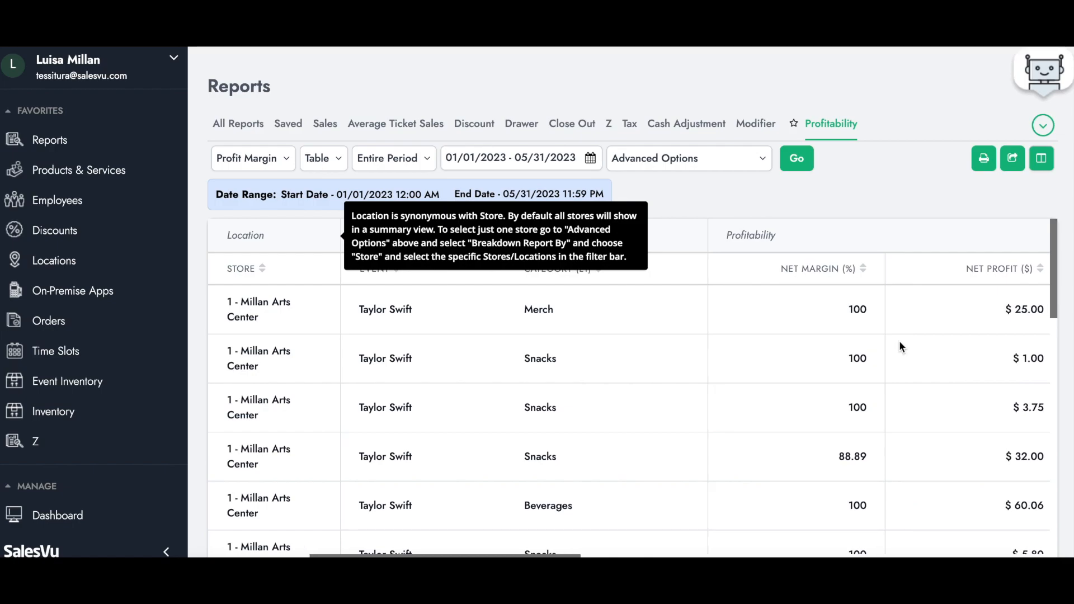
scroll(908, 283, right, 2)
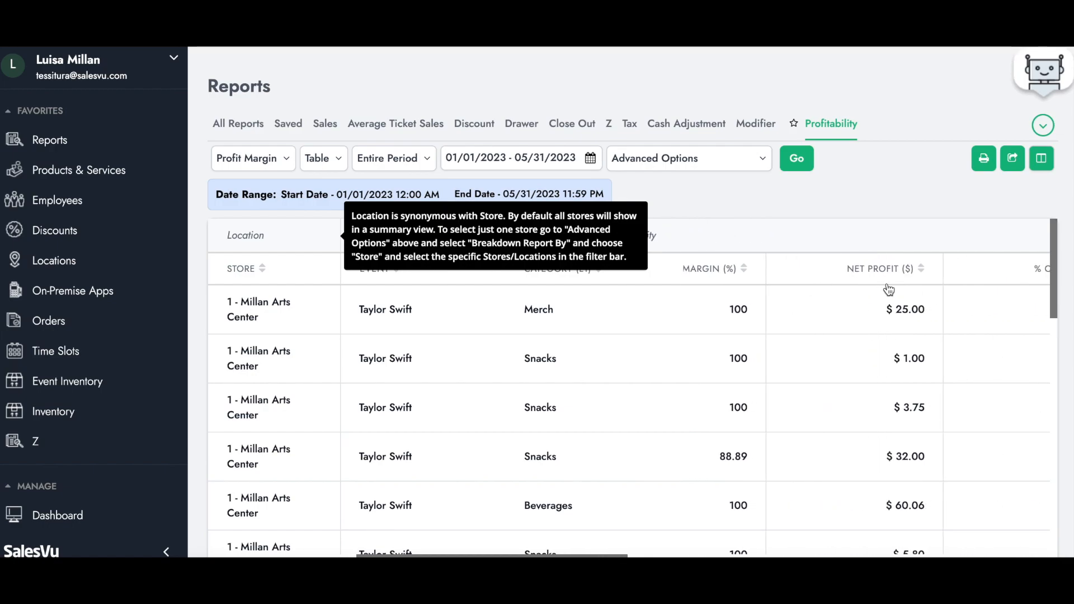
scroll(887, 289, right, 3)
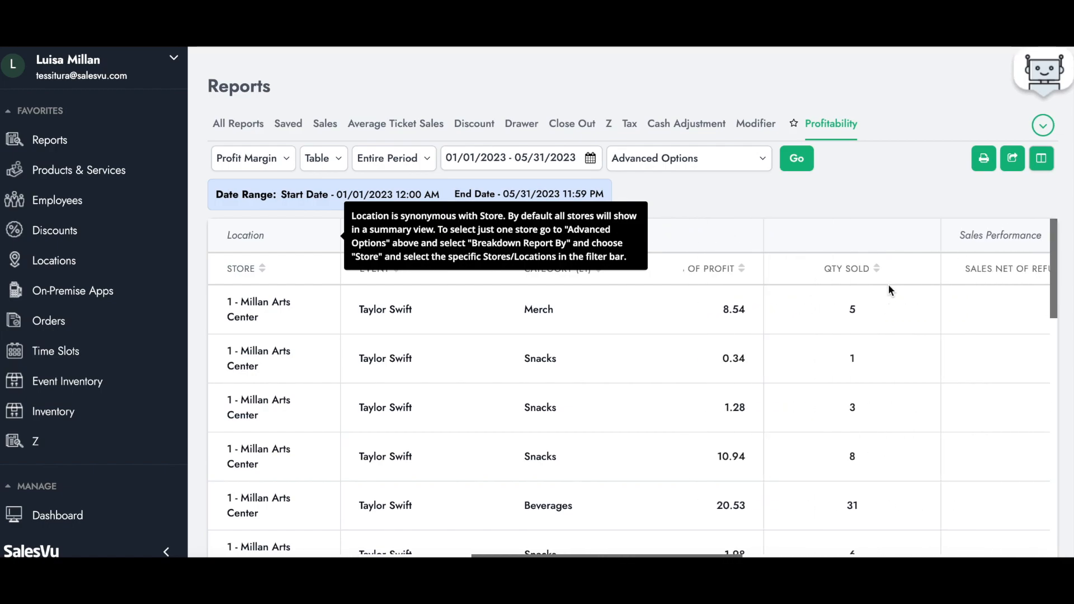
scroll(888, 290, right, 2)
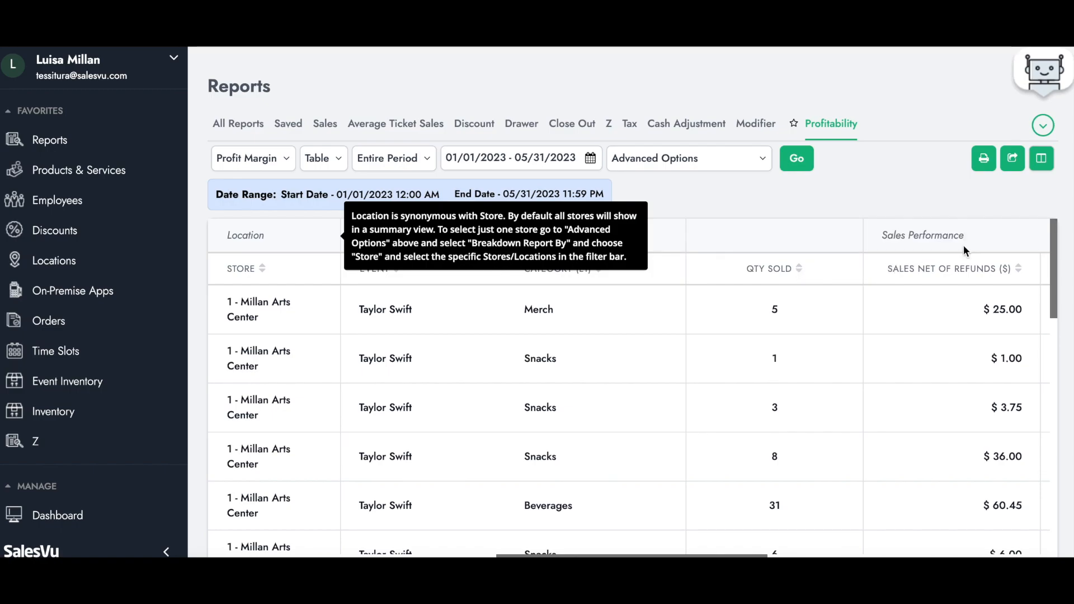
scroll(942, 304, right, 3)
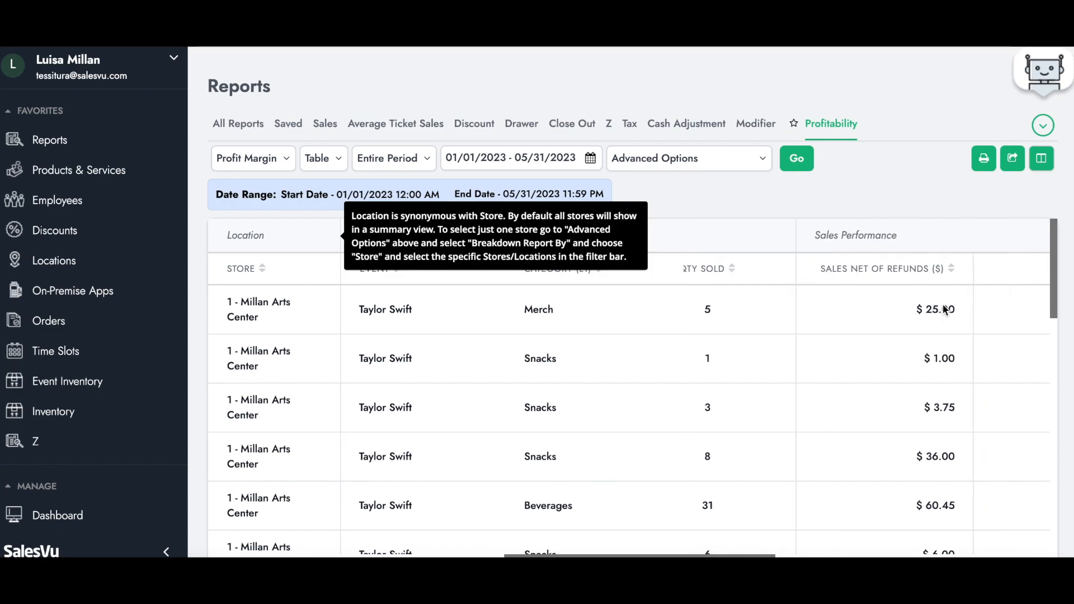
scroll(976, 296, right, 4)
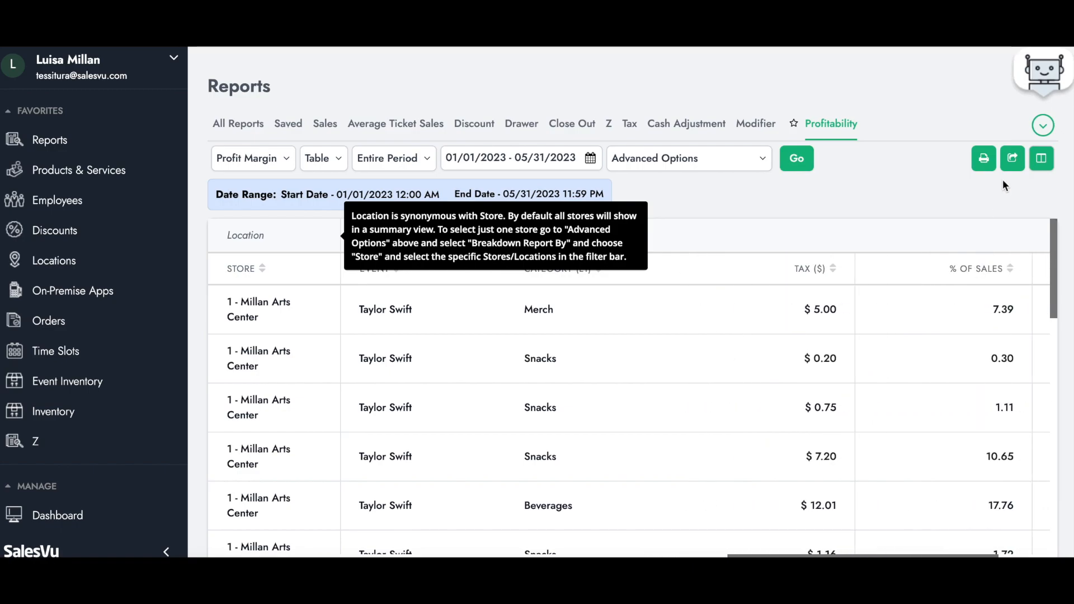
scroll(996, 361, right, 3)
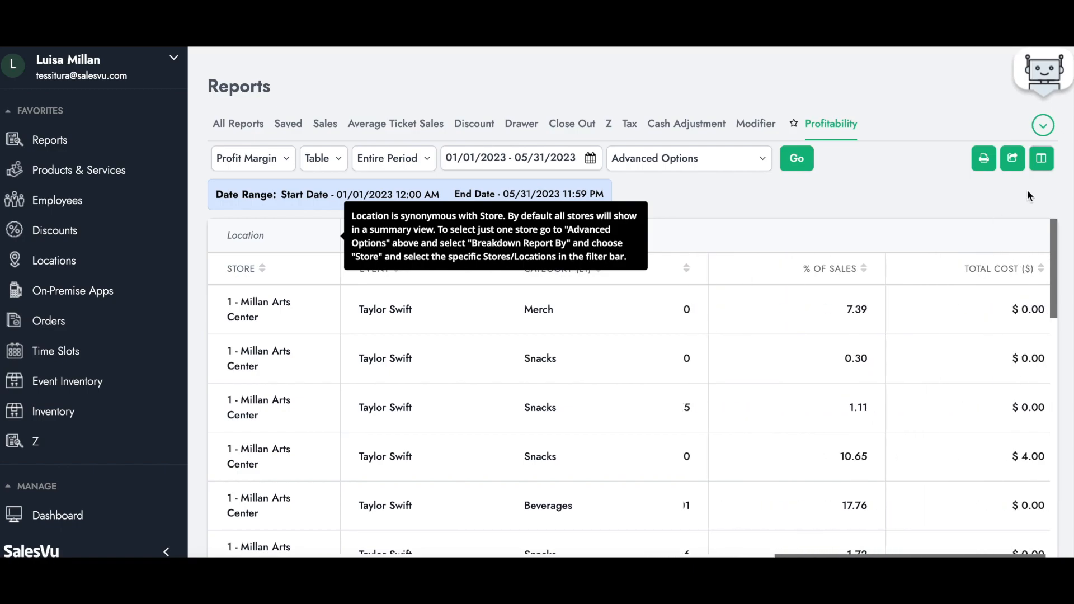
- Review which columns can be shown or hidden in the Profit Margin report
click(1038, 169)
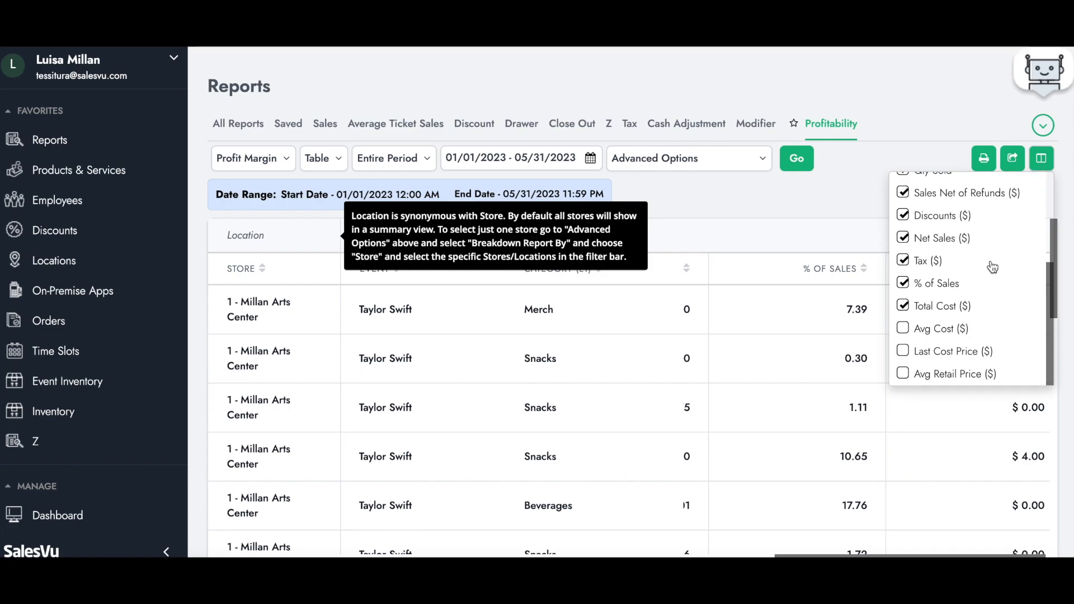
scroll(990, 269, up, 3)
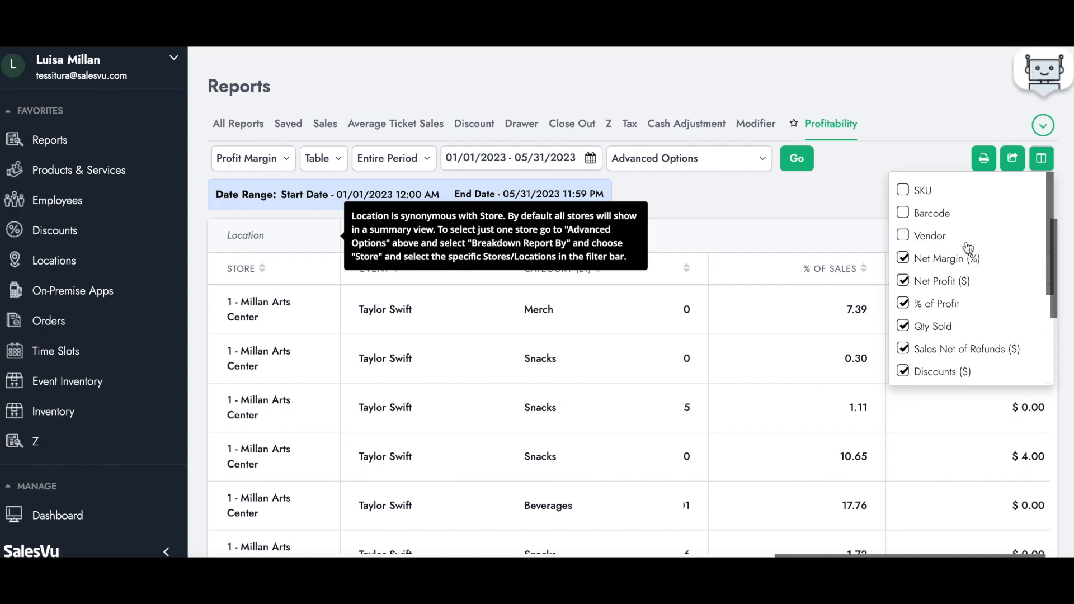
click(842, 210)
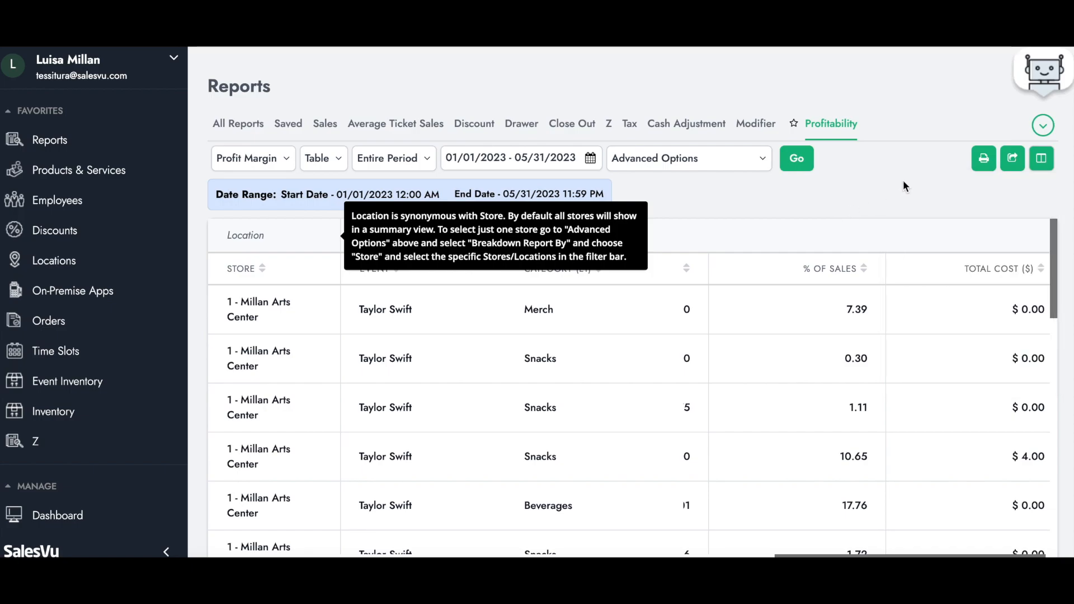